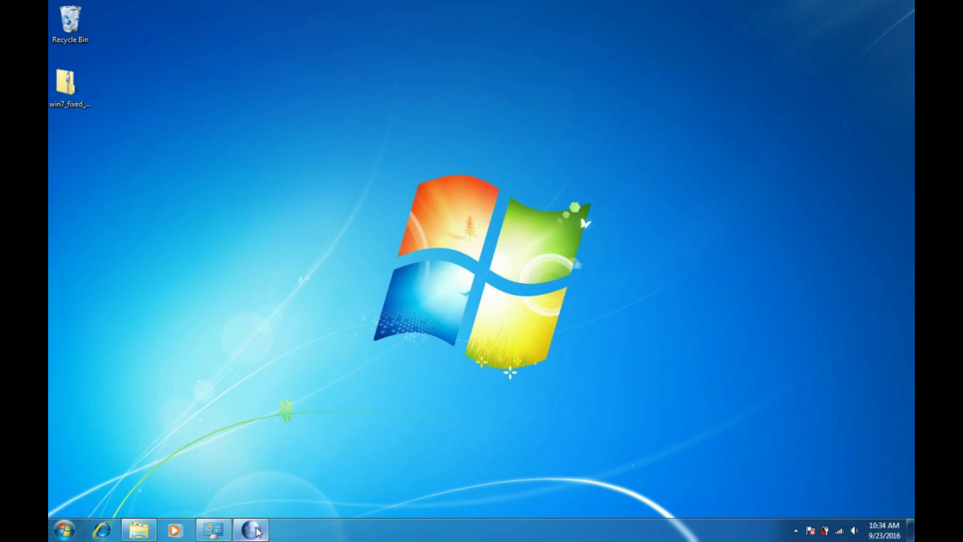
Switch to the web browser and read the article on the Windows 7 "busy" cursor glitch through to its update note
{"action": "mouse_move", "coordinate": [256, 532]}
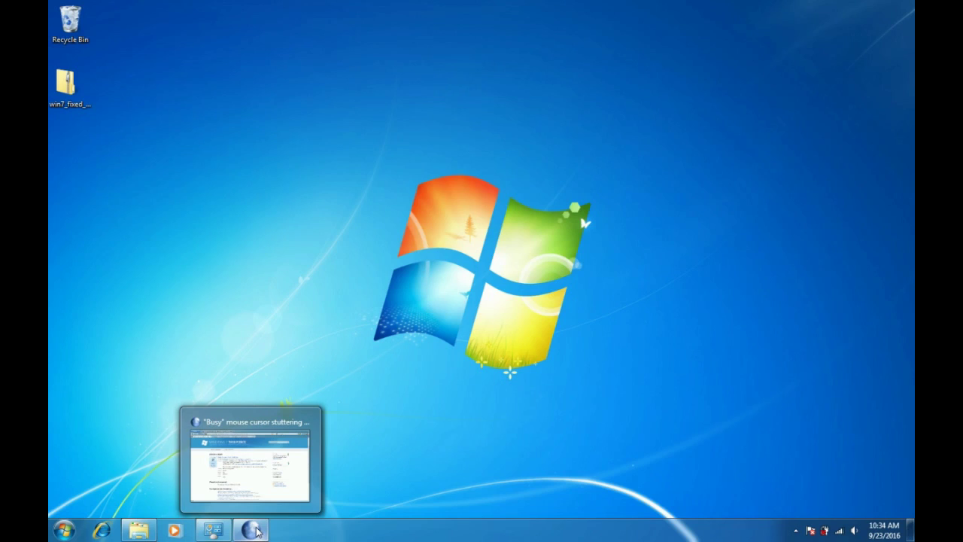
{"action": "left_click", "coordinate": [255, 531]}
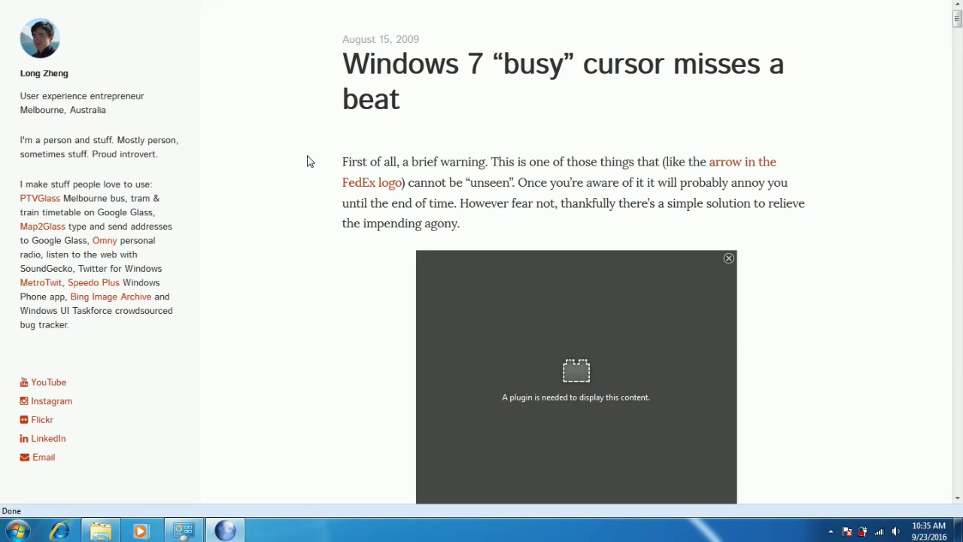
{"action": "scroll", "coordinate": [307, 161], "scroll_direction": "down", "scroll_amount": 7}
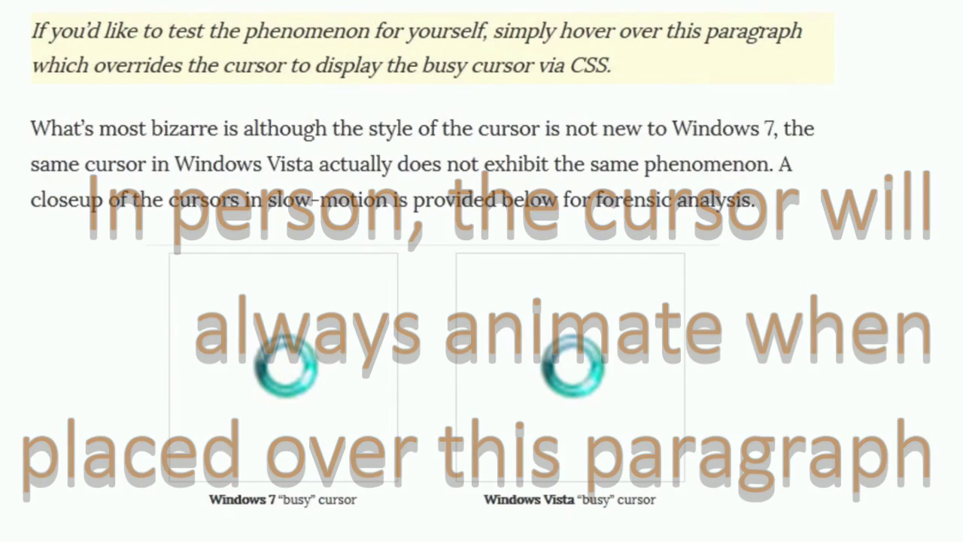
{"action": "scroll", "coordinate": [482, 271], "scroll_direction": "down", "scroll_amount": 6}
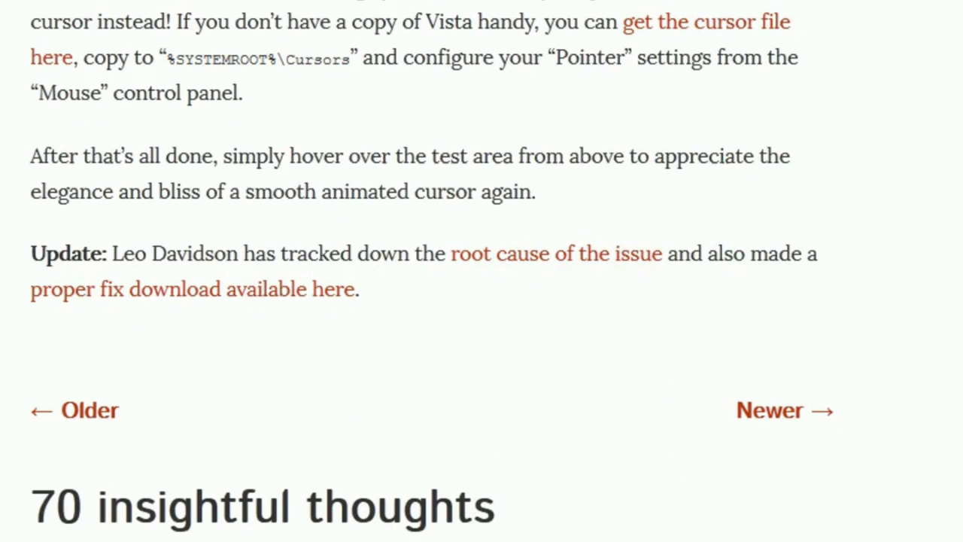
Follow the root cause link, then review the Windows 7 Aero Busy Cursor Fix page's background, installation and download sections
{"action": "left_click", "coordinate": [532, 264]}
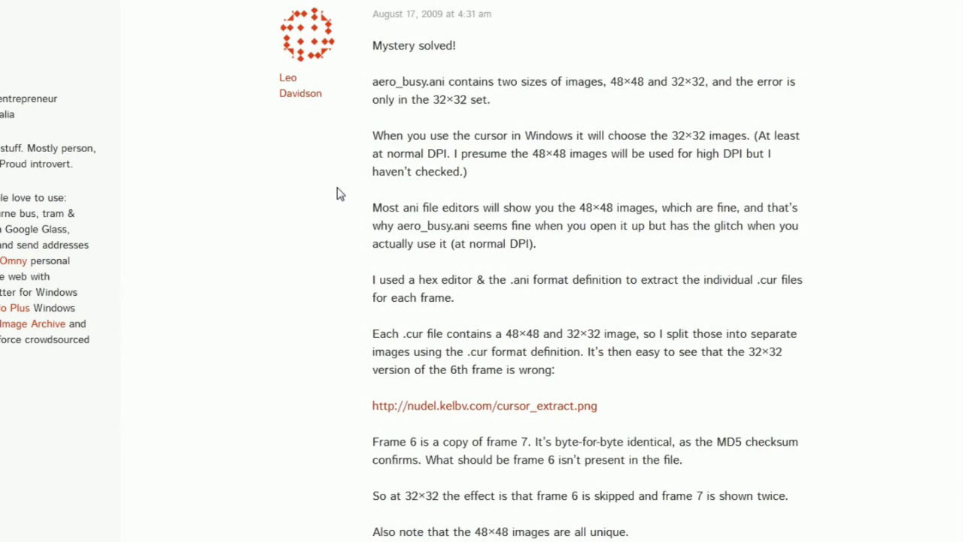
{"action": "scroll", "coordinate": [337, 188], "scroll_direction": "down", "scroll_amount": 3}
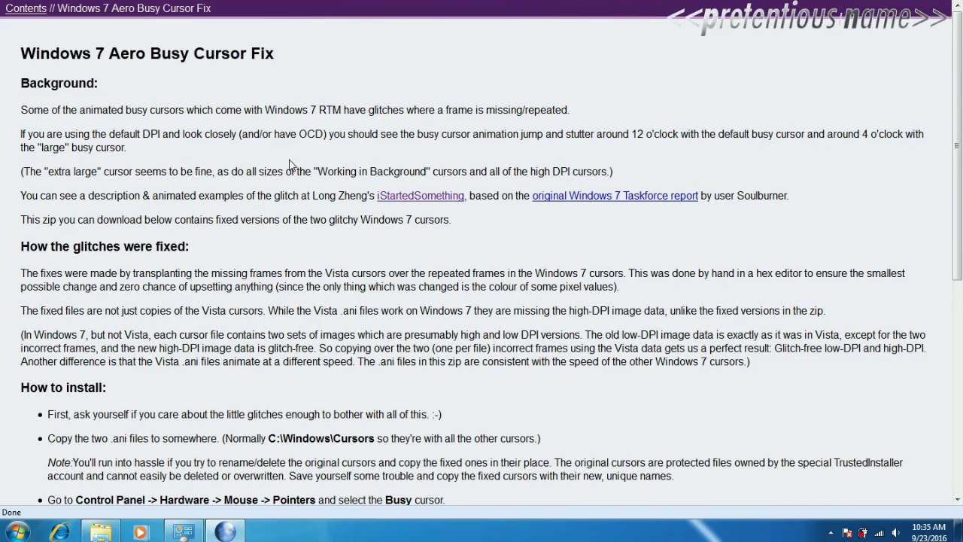
{"action": "scroll", "coordinate": [290, 164], "scroll_direction": "down", "scroll_amount": 3}
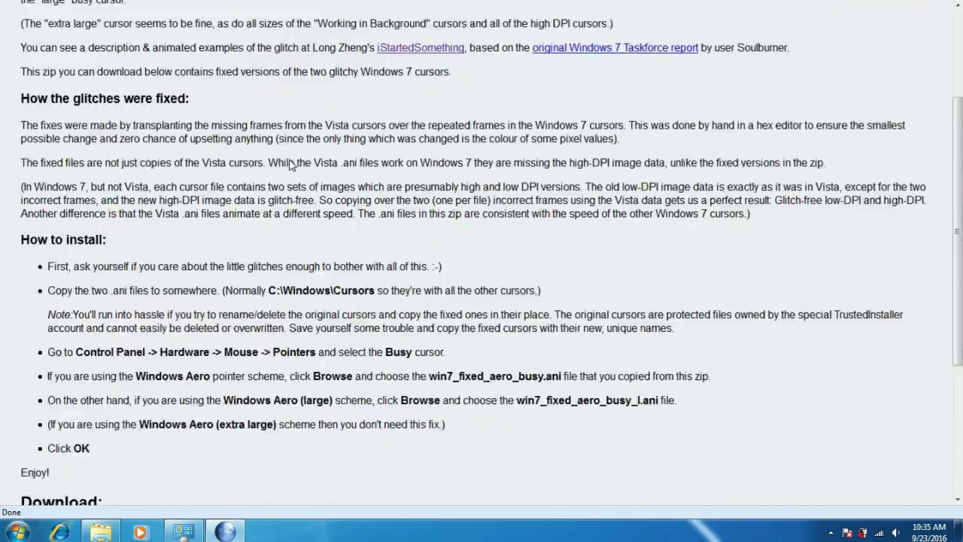
{"action": "scroll", "coordinate": [291, 164], "scroll_direction": "down", "scroll_amount": 3}
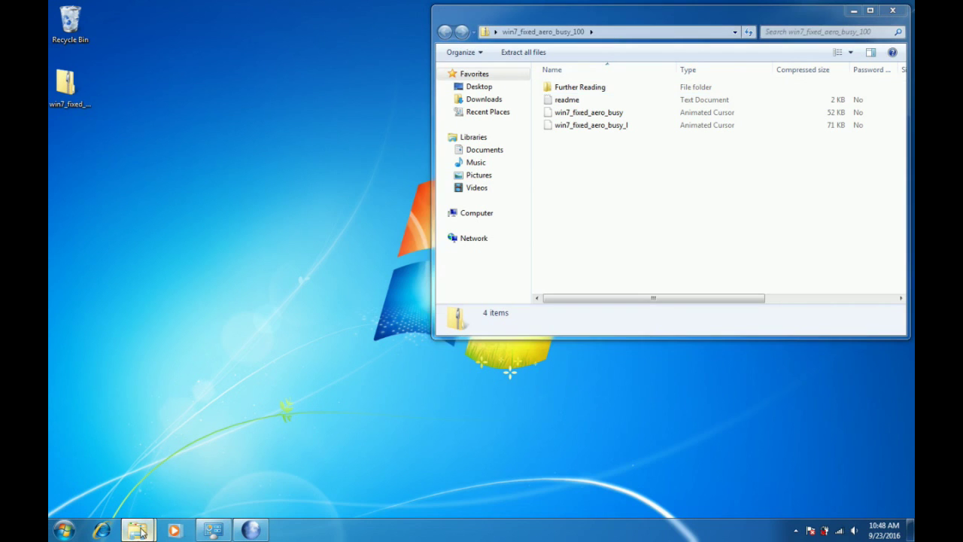
Copy win7_fixed_aero_busy and win7_fixed_aero_busy_l from the zip into C:\Windows\Cursors, granting administrator permission, and check them in the folder
{"action": "left_click", "coordinate": [139, 532]}
{"action": "left_click_drag", "start_coordinate": [635, 174], "coordinate": [578, 116]}
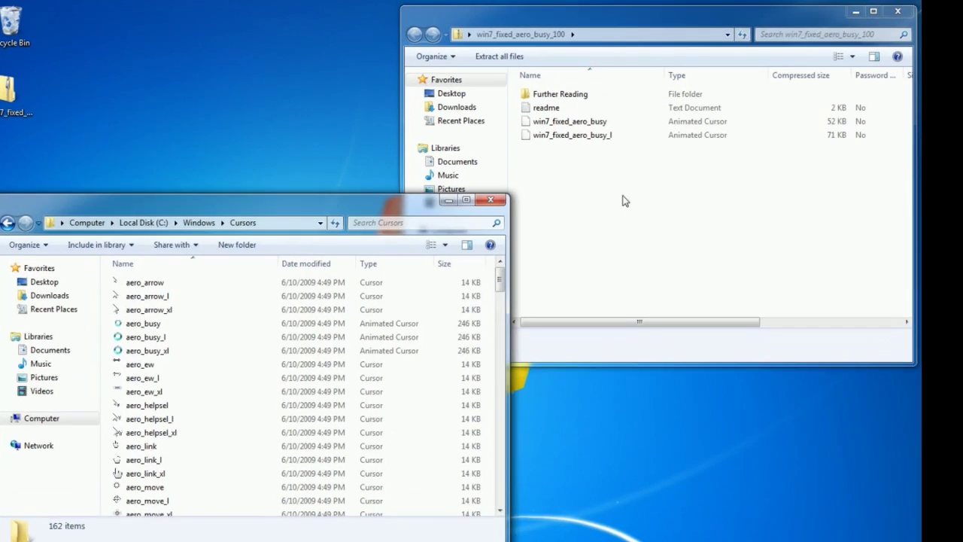
{"action": "left_click_drag", "start_coordinate": [438, 182], "coordinate": [155, 541]}
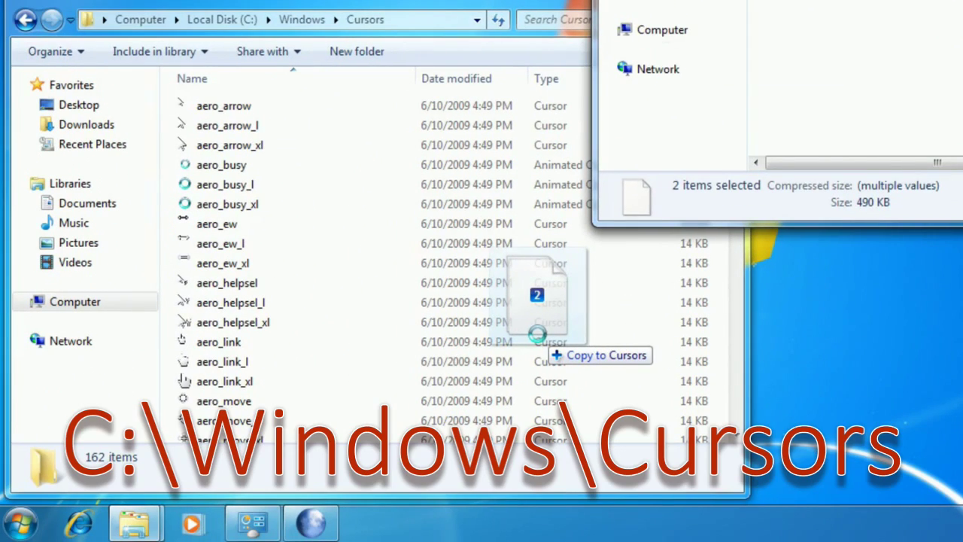
{"action": "left_click_drag", "start_coordinate": [537, 335], "coordinate": [537, 334]}
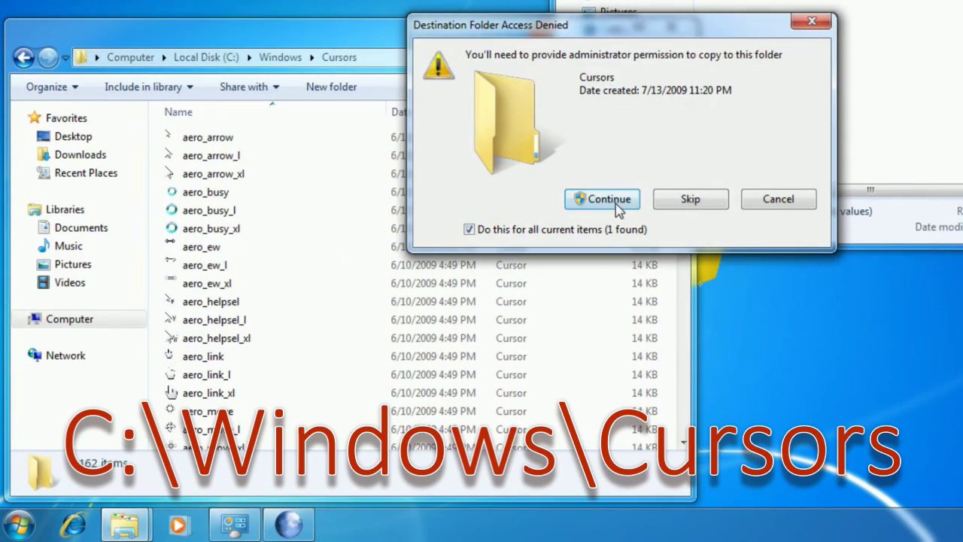
{"action": "left_click", "coordinate": [610, 200]}
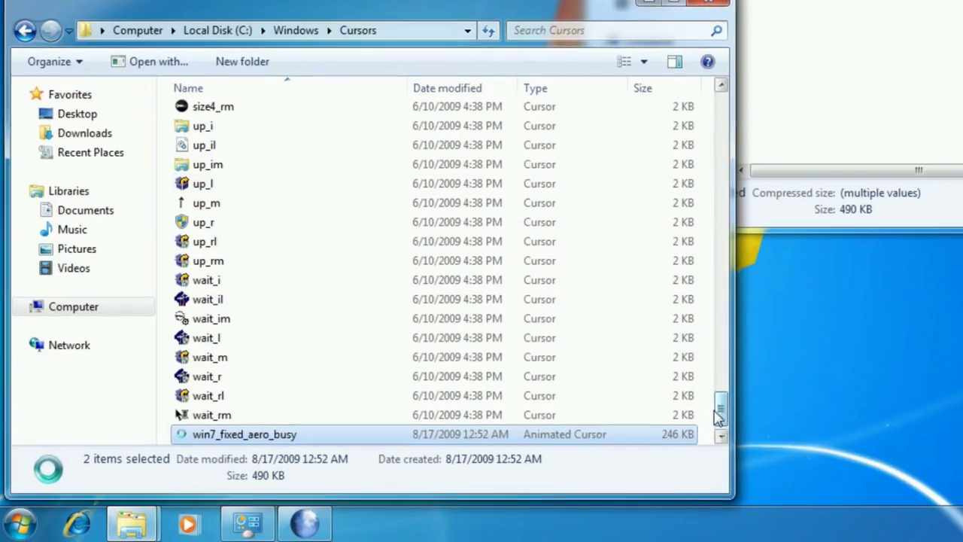
{"action": "left_click", "coordinate": [683, 441]}
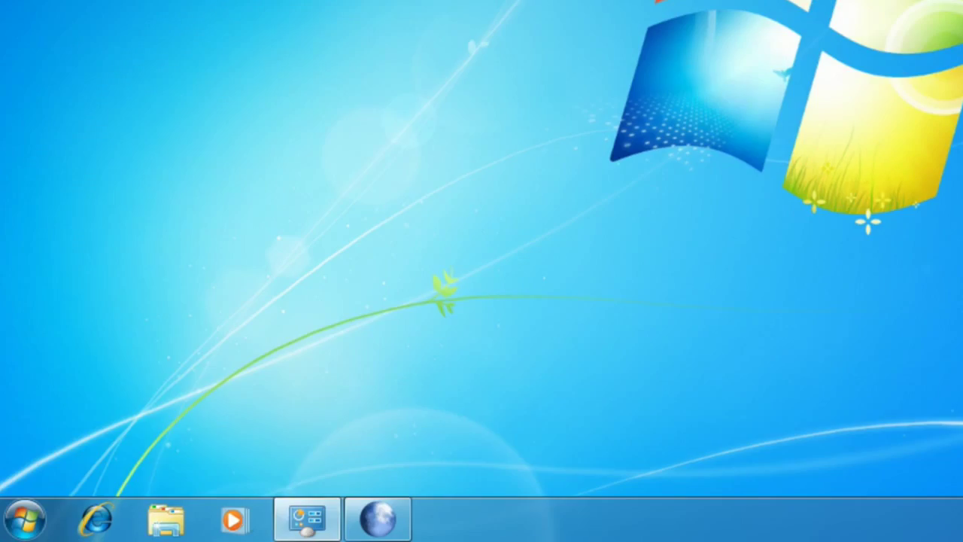
Search for "mouse" in Windows, open Mouse Properties and display the pointer scheme settings
{"action": "key", "text": "super"}
{"action": "type", "text": "m"}
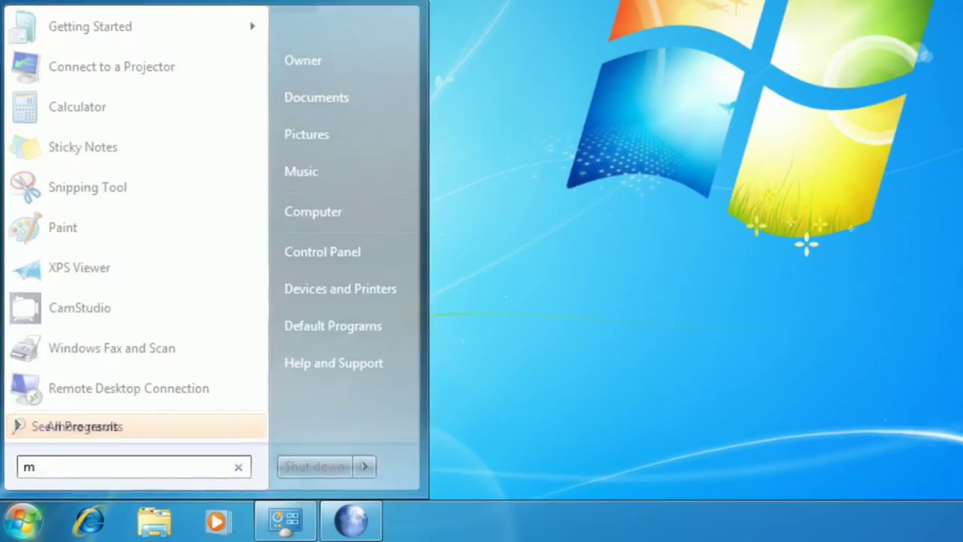
{"action": "type", "text": "ouse"}
{"action": "key", "text": "Return"}
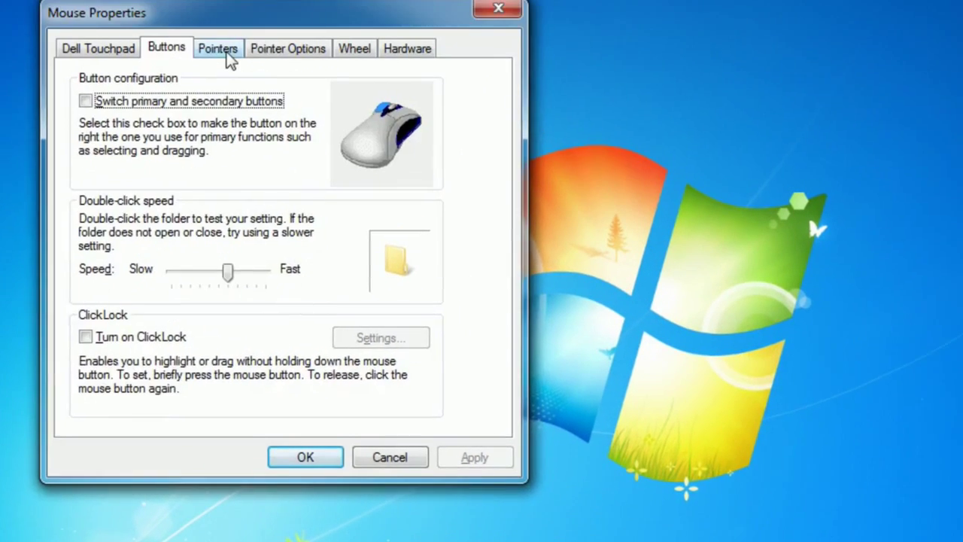
{"action": "left_click", "coordinate": [226, 50]}
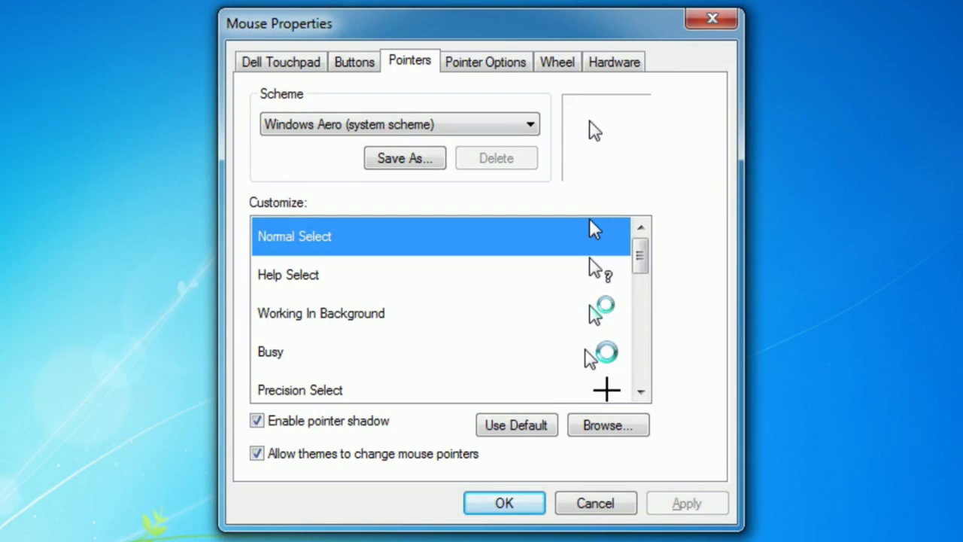
Assign the win7_fixed_aero_busy cursor file to the Busy pointer of the Windows Aero scheme
{"action": "left_click", "coordinate": [586, 352]}
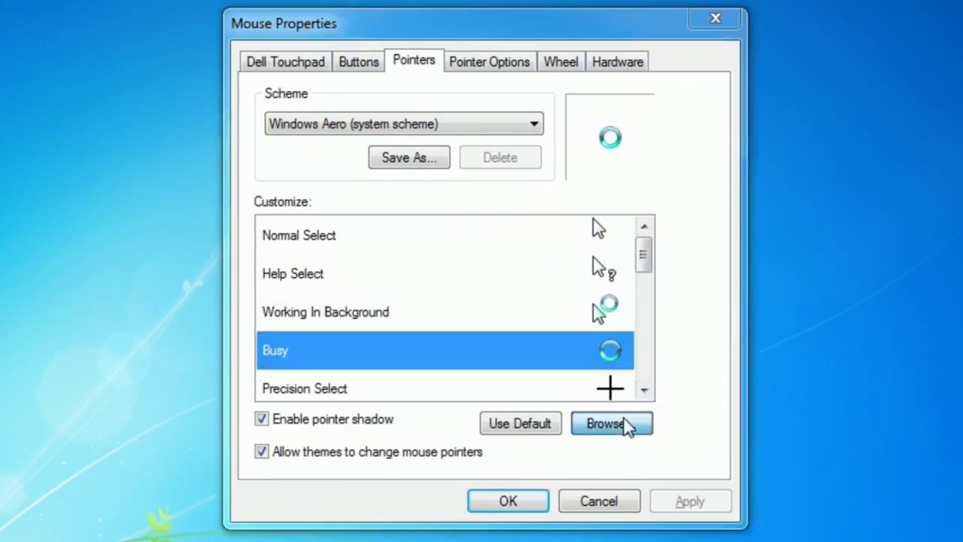
{"action": "left_click", "coordinate": [611, 424]}
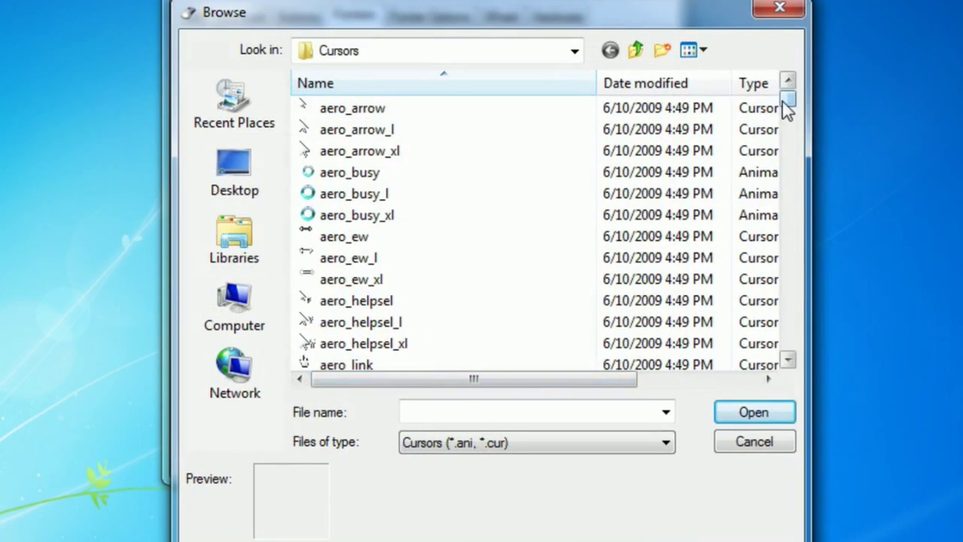
{"action": "left_click_drag", "start_coordinate": [786, 107], "coordinate": [789, 369]}
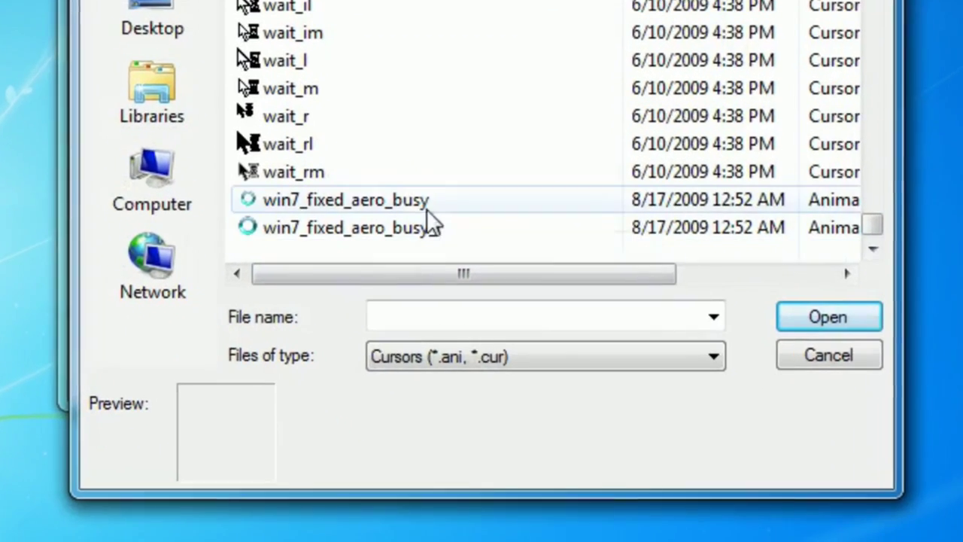
{"action": "left_click", "coordinate": [424, 203]}
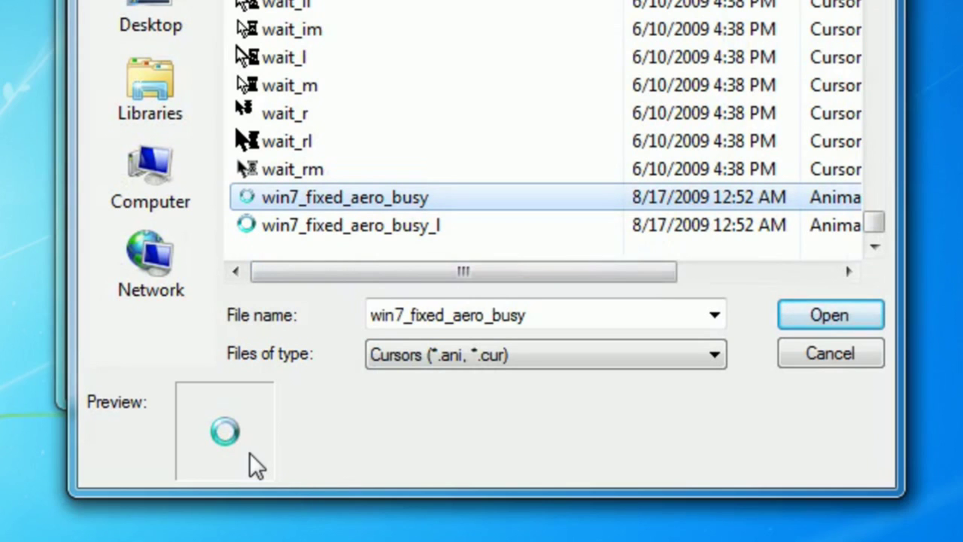
{"action": "left_click", "coordinate": [870, 308]}
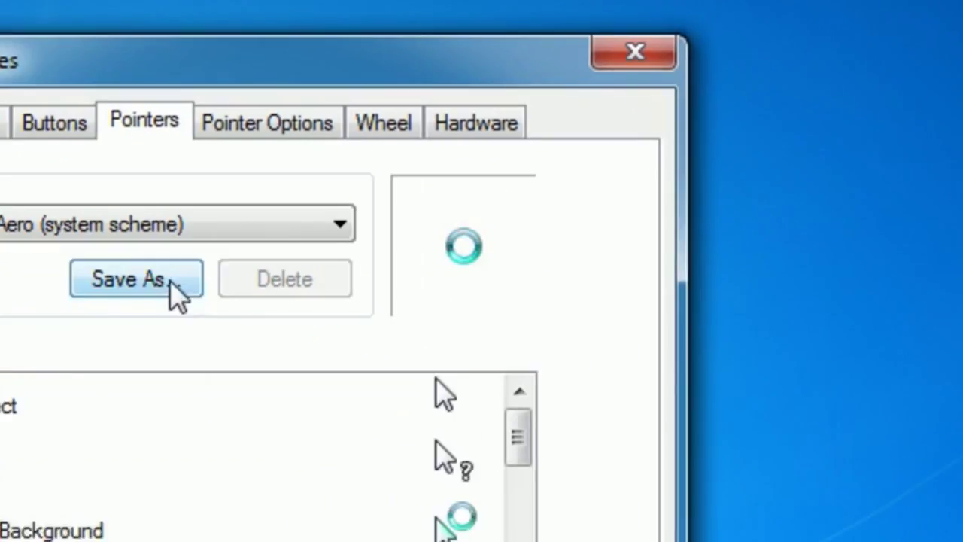
Save the modified cursor scheme as "Windows Aero Fixed"
{"action": "left_click", "coordinate": [170, 282]}
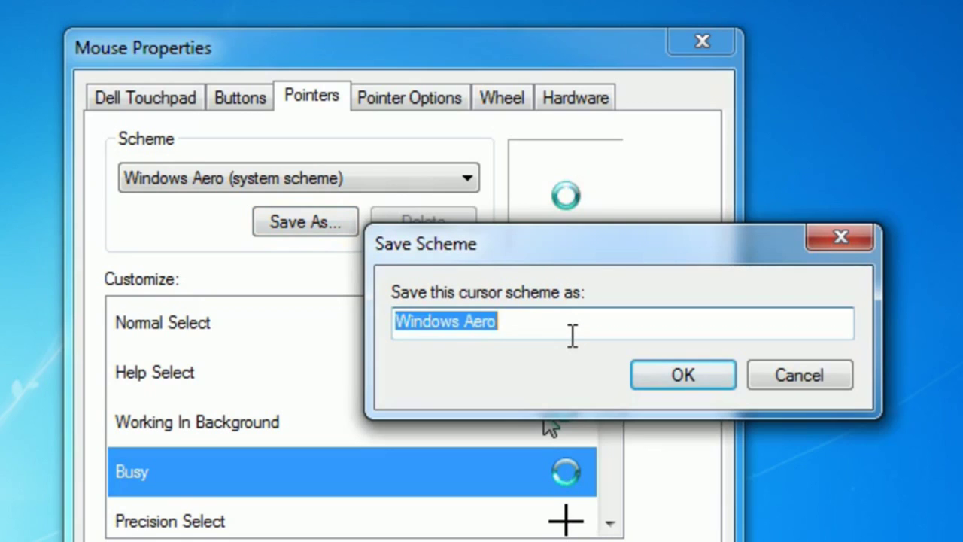
{"action": "left_click", "coordinate": [572, 335]}
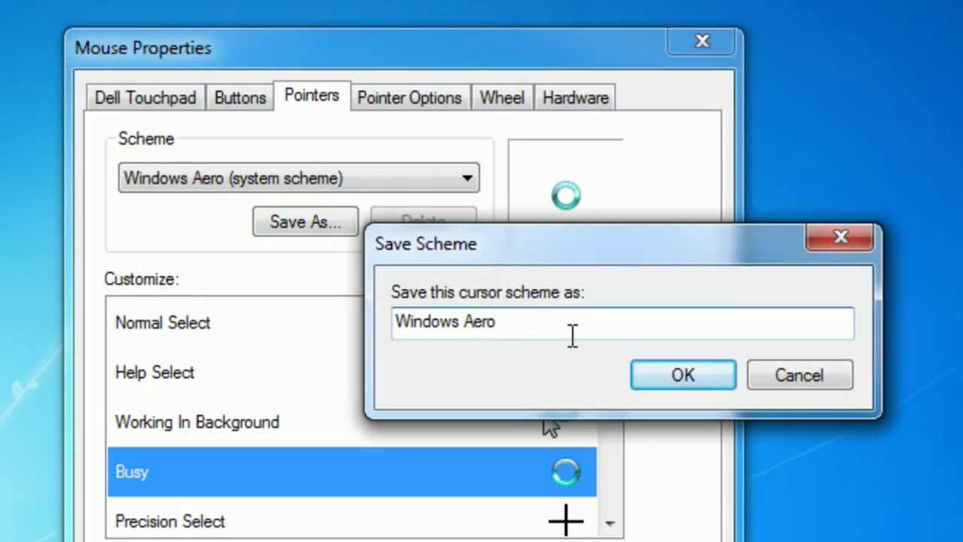
{"action": "type", "text": "Fixed"}
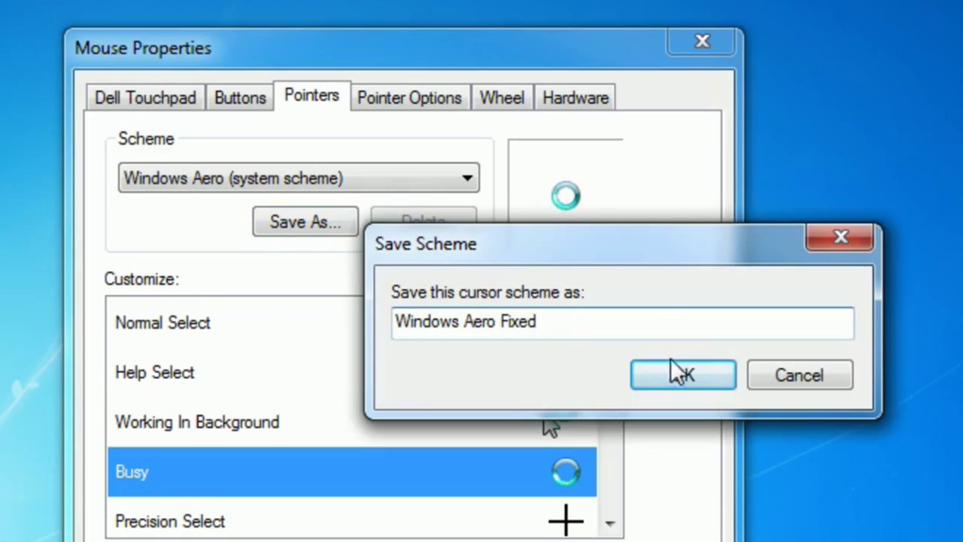
{"action": "left_click", "coordinate": [677, 373]}
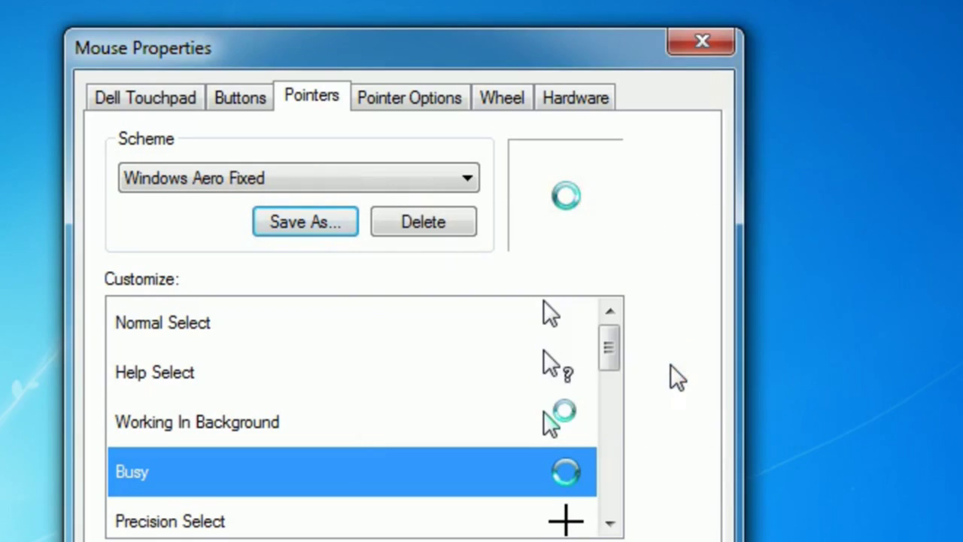
Select the Windows Aero (large) system scheme and assign win7_fixed_aero_busy_l to its Busy pointer
{"action": "left_click", "coordinate": [455, 181]}
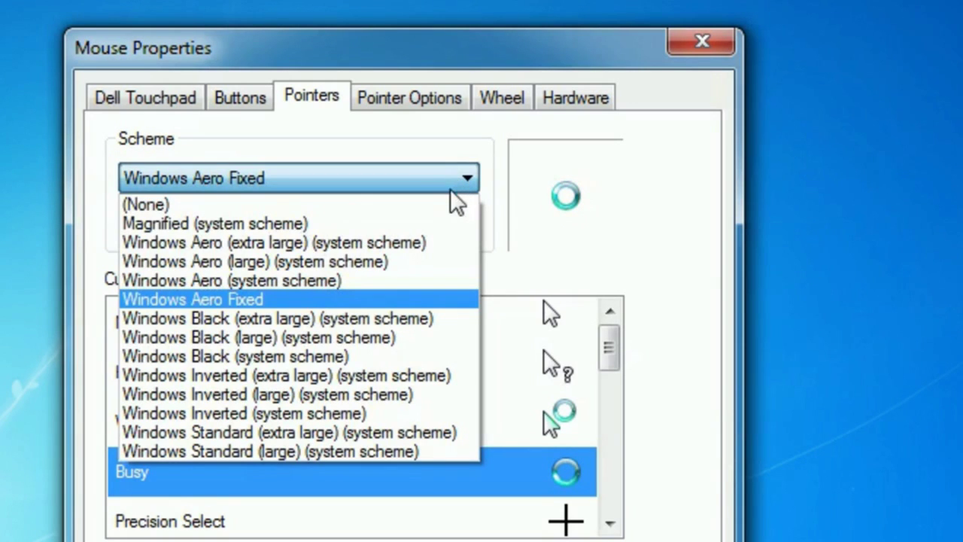
{"action": "left_click", "coordinate": [433, 271]}
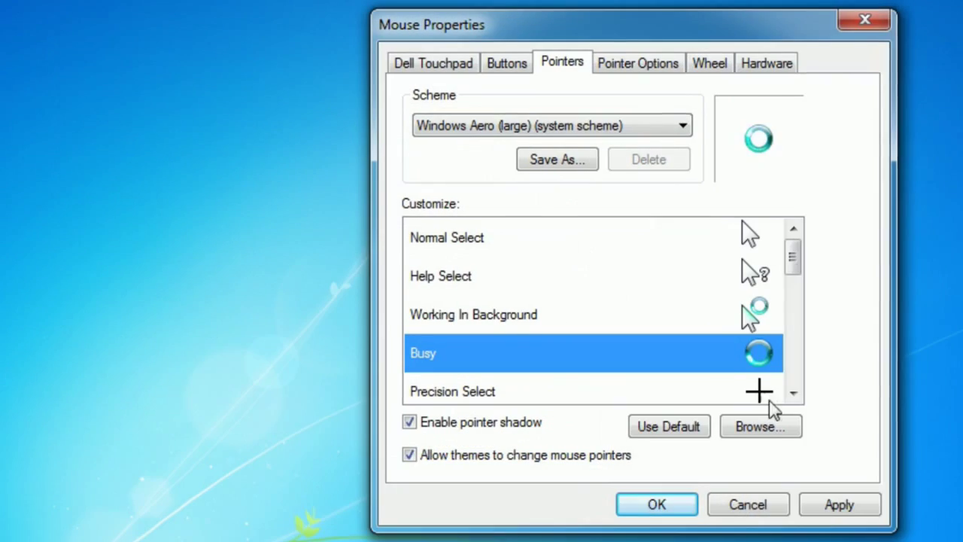
{"action": "left_click", "coordinate": [776, 426]}
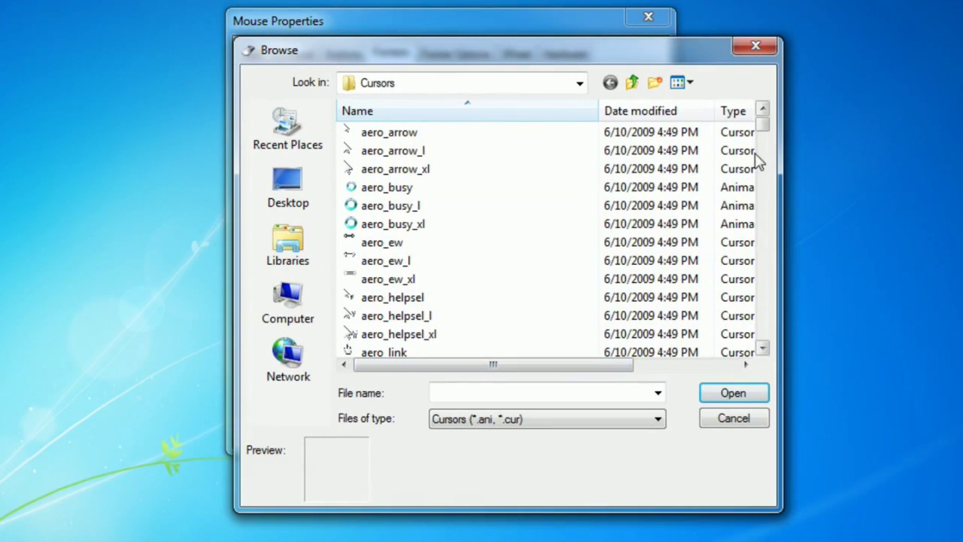
{"action": "left_click_drag", "start_coordinate": [763, 131], "coordinate": [767, 362]}
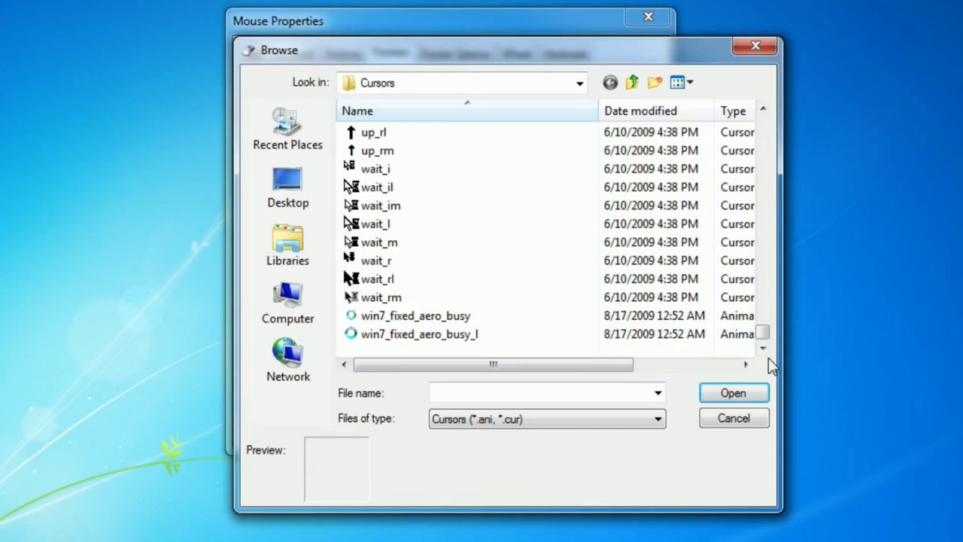
{"action": "left_click", "coordinate": [459, 336]}
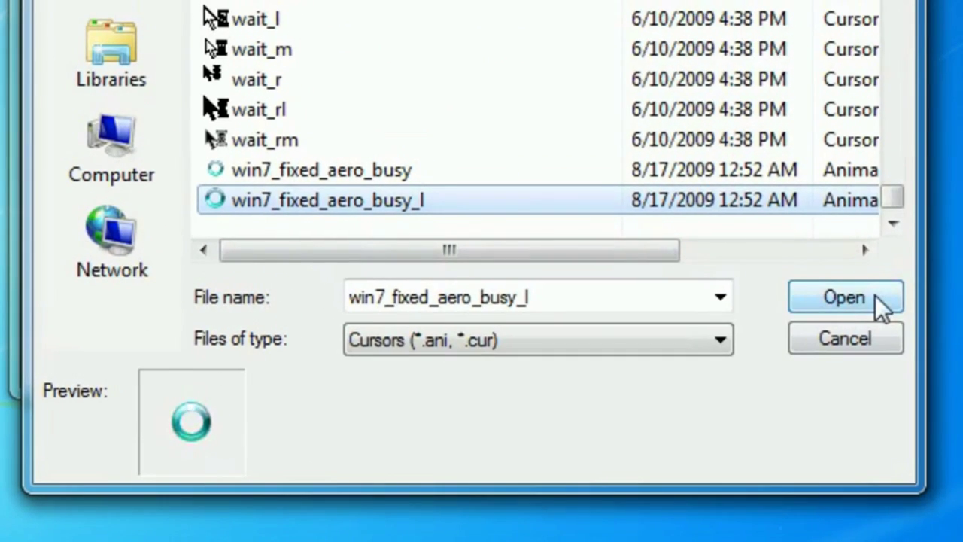
{"action": "left_click", "coordinate": [962, 239]}
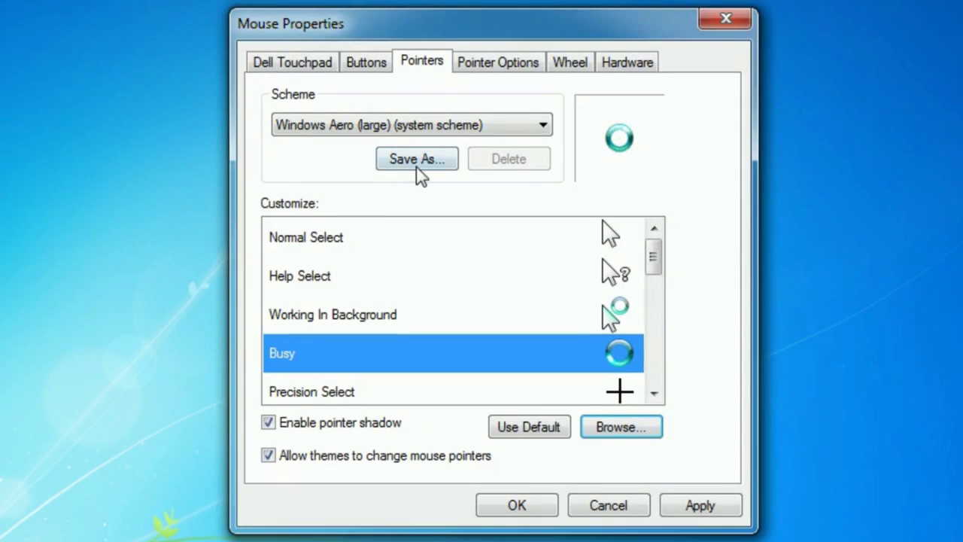
Save the large cursor scheme as "Windows Aero (large) Fixed"
{"action": "left_click", "coordinate": [361, 43]}
{"action": "left_click", "coordinate": [675, 239]}
{"action": "type", "text": "Fixed"}
{"action": "left_click", "coordinate": [718, 280]}
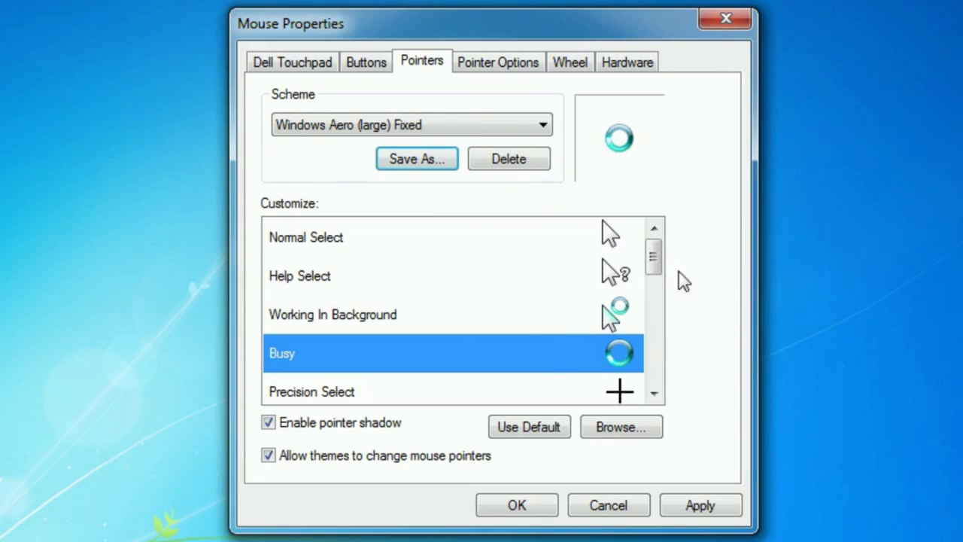
Select the Windows Aero Fixed scheme and apply it as the active pointer scheme
{"action": "left_click", "coordinate": [509, 129]}
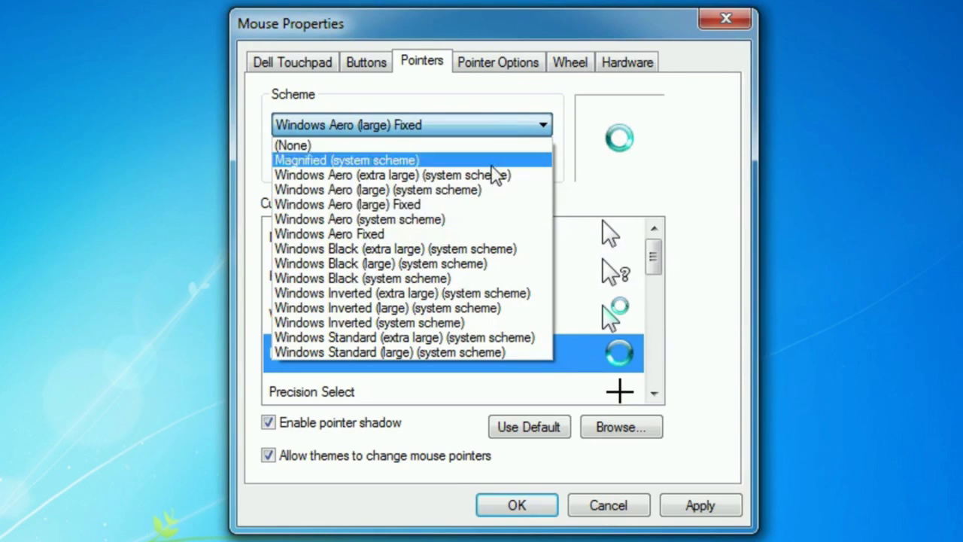
{"action": "left_click", "coordinate": [462, 234]}
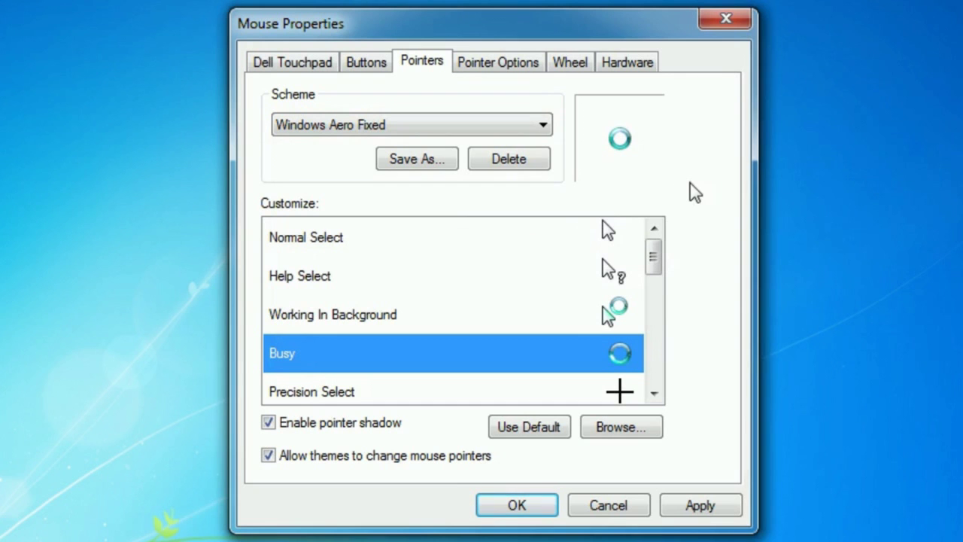
{"action": "left_click", "coordinate": [699, 505]}
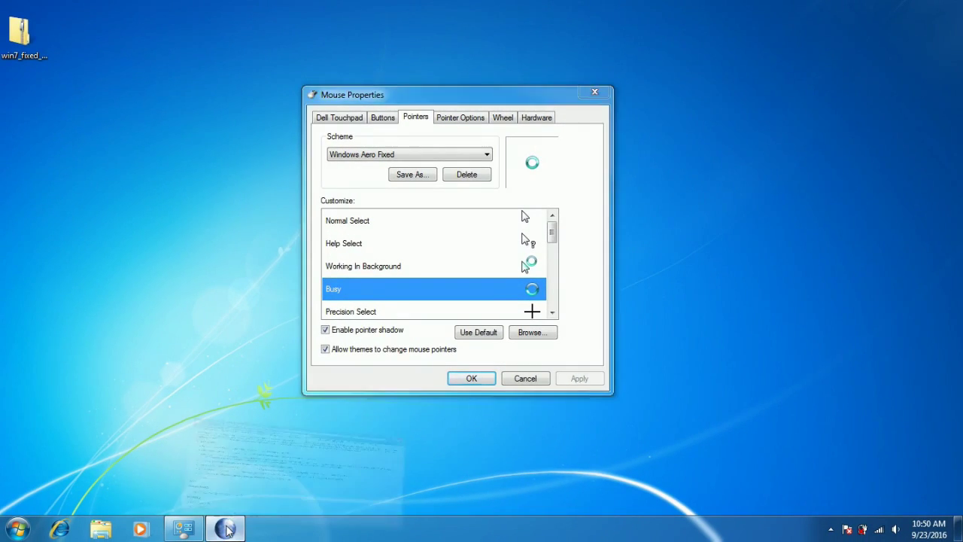
Return to the browser article to test the busy cursor on its highlighted paragraph
{"action": "left_click", "coordinate": [225, 527]}
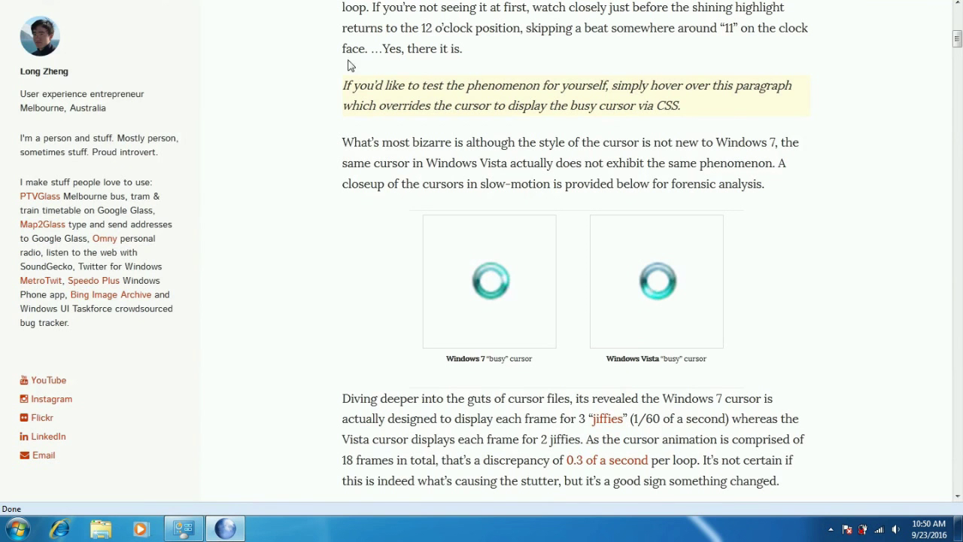